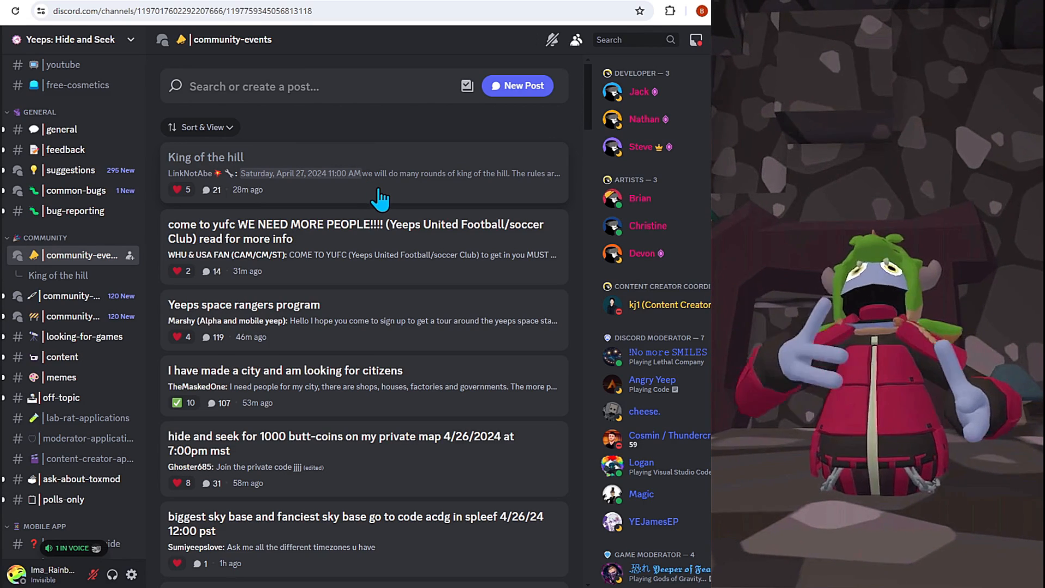
# View the King of the hill post showing its Saturday, April 27, 2024 11:00 AM timestamp.
pyautogui.click(381, 198)
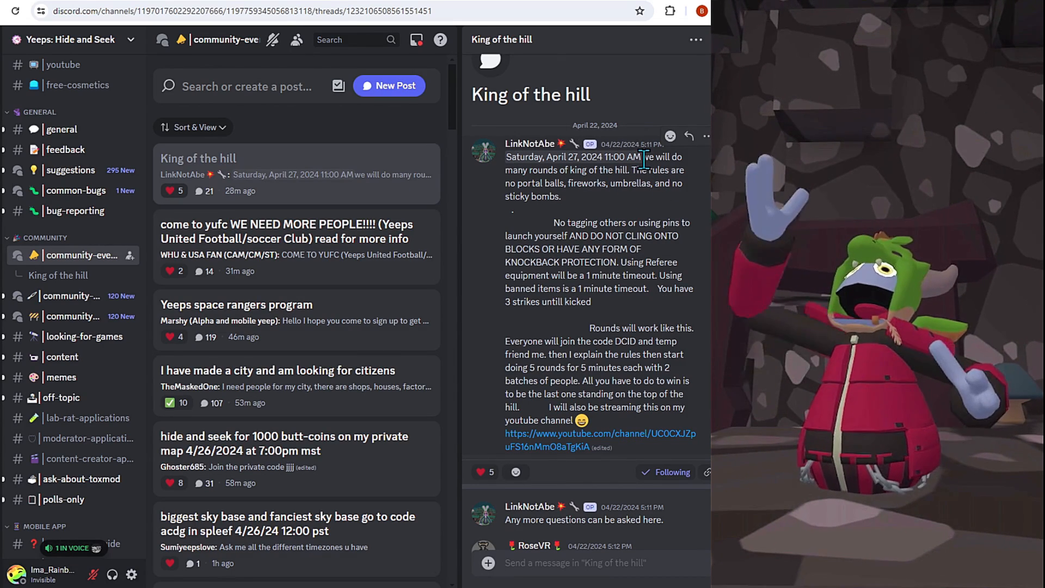
# Select the event date in the post, then return to the community-events forum list.
pyautogui.moveTo(638, 163); pyautogui.dragTo(513, 157)
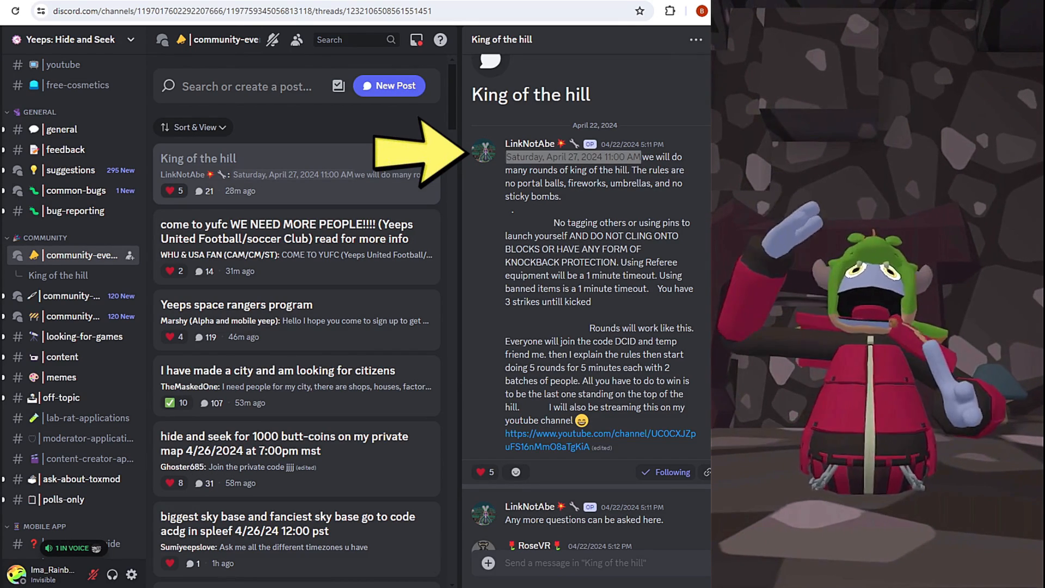
pyautogui.hotkey('alt', 'Tab')
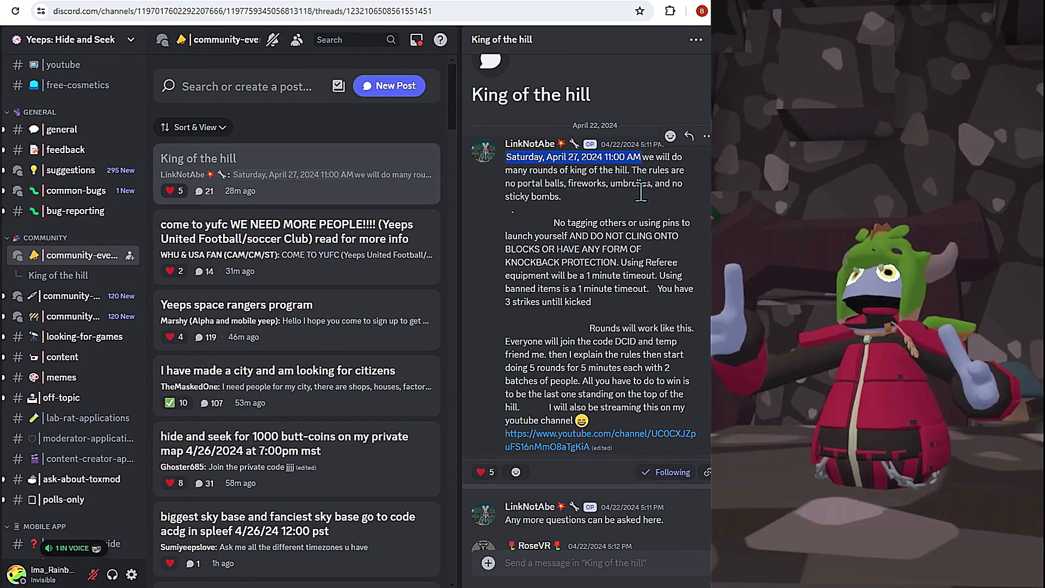
pyautogui.press('Escape')
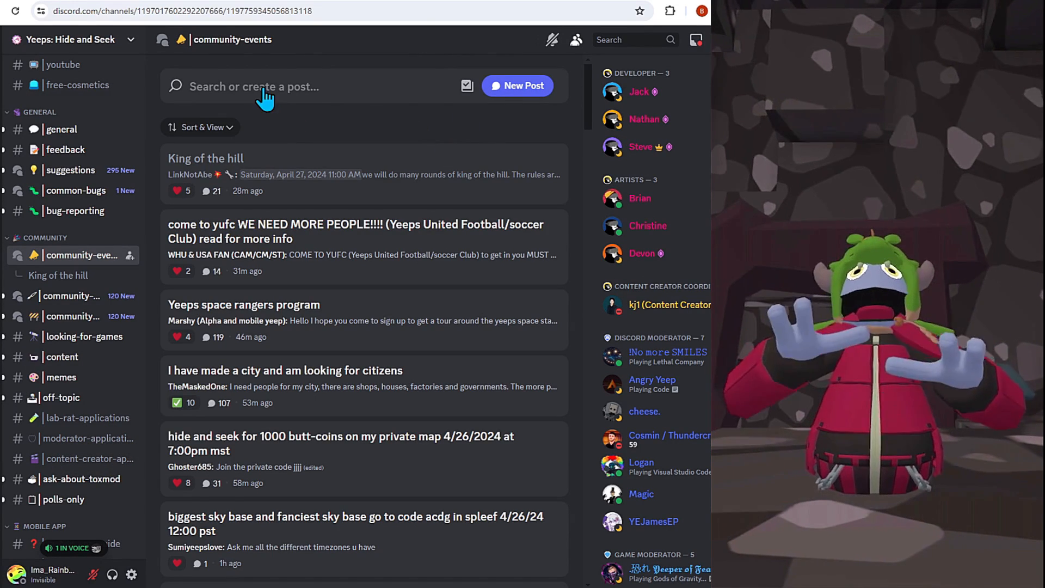
# Start a new forum post 'Team Build Battle' announcing Yeeps on Saturday, 4 May, 10AM MT.
pyautogui.click(512, 86)
pyautogui.write('Team')
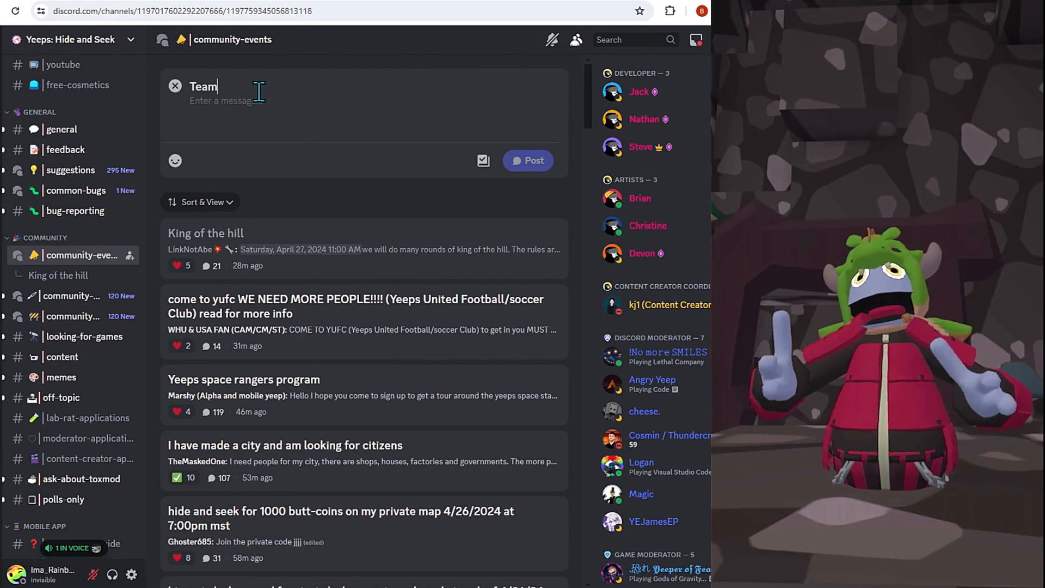
pyautogui.write('Build Battle')
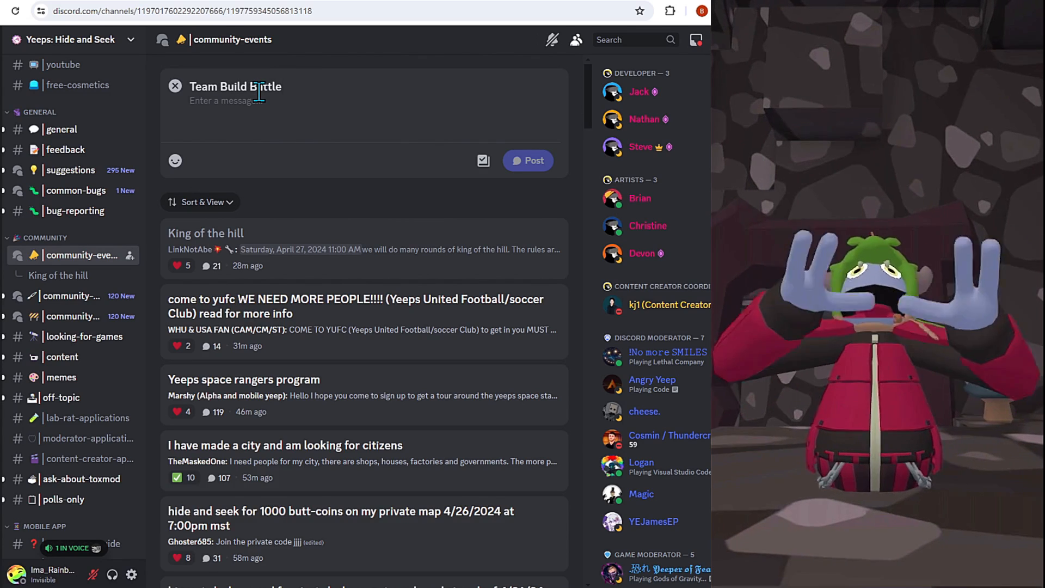
pyautogui.click(258, 101)
pyautogui.write("I'm hosting a")
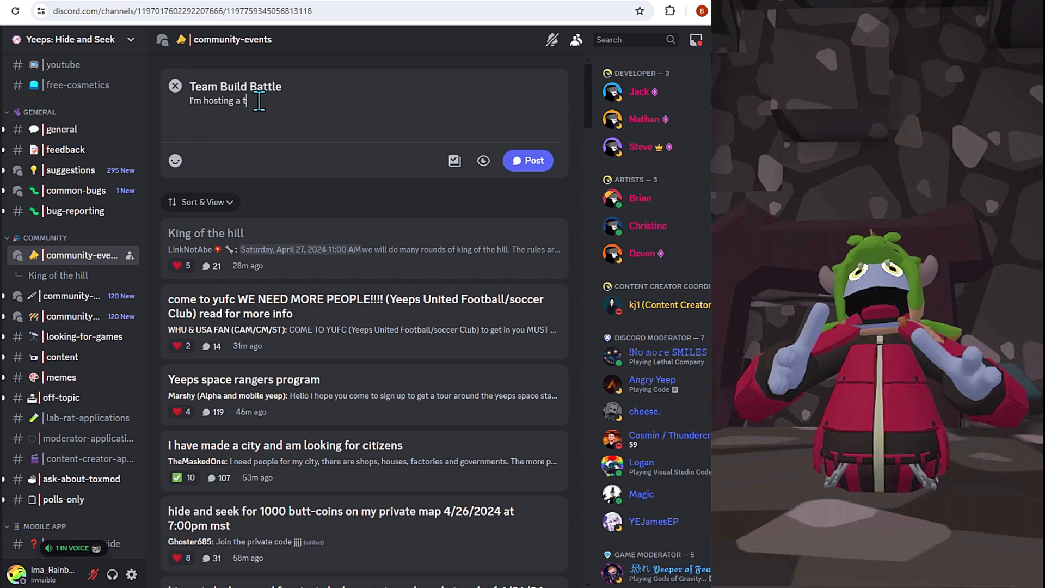
pyautogui.write('Team Build Battle in Ye')
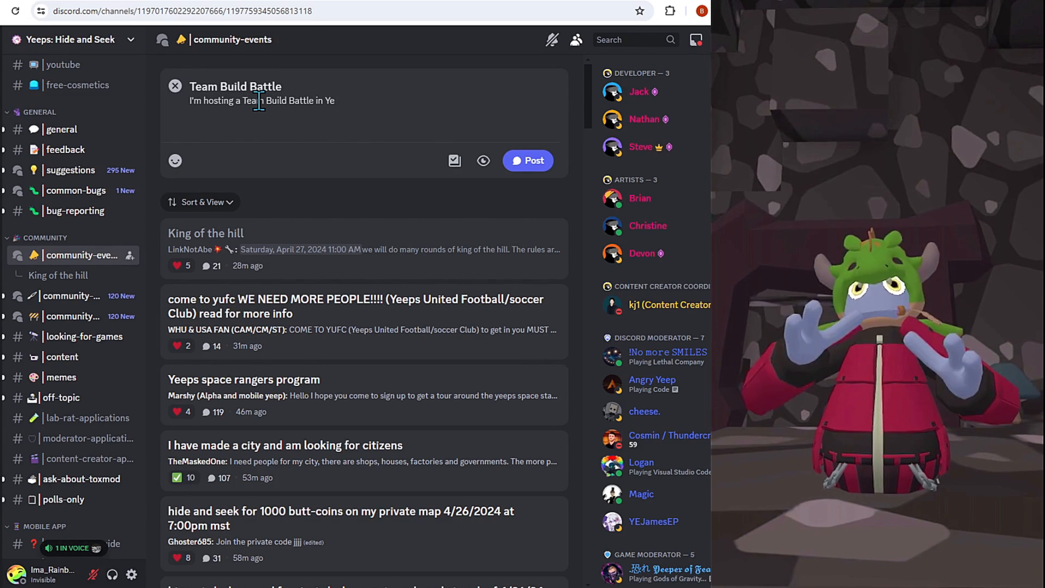
pyautogui.write('turday')
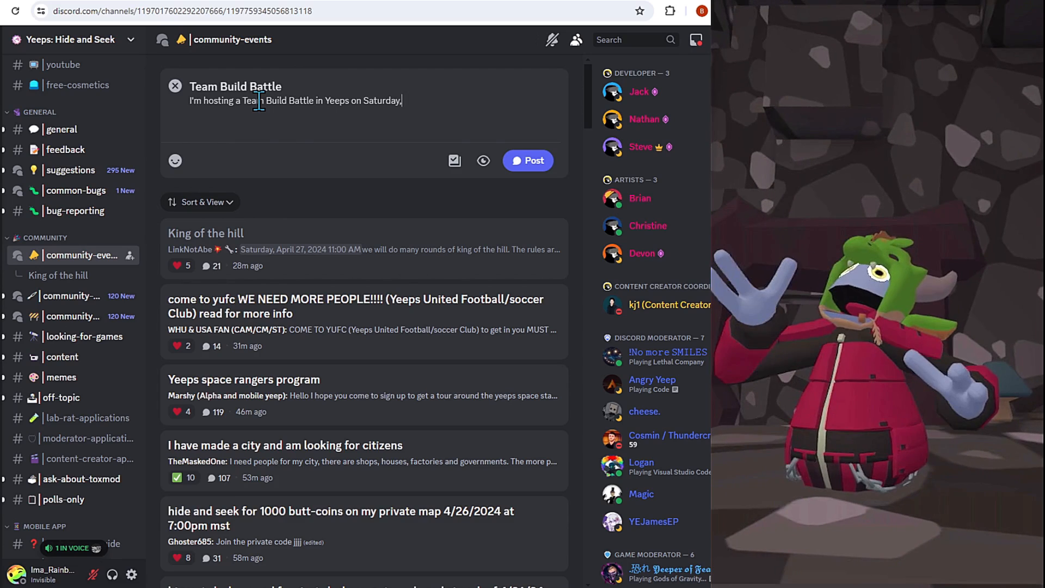
pyautogui.write(', 4 May')
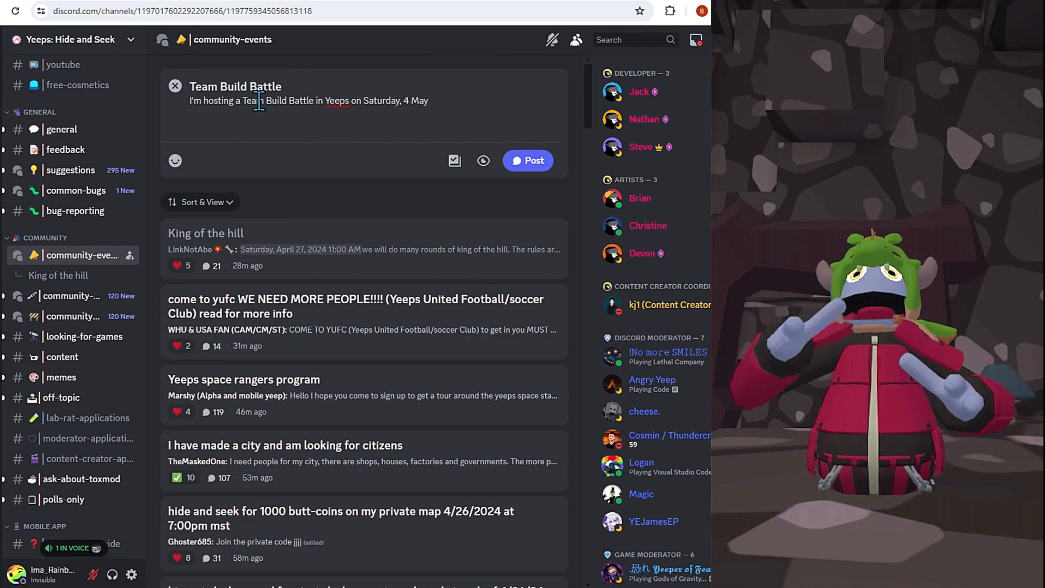
pyautogui.write(' 1')
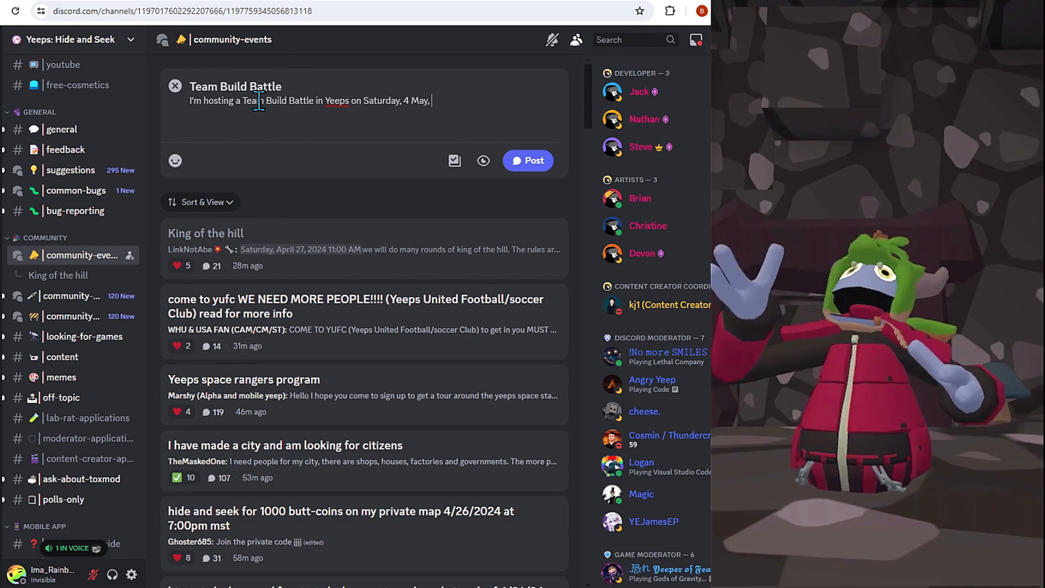
pyautogui.write('0AM MT')
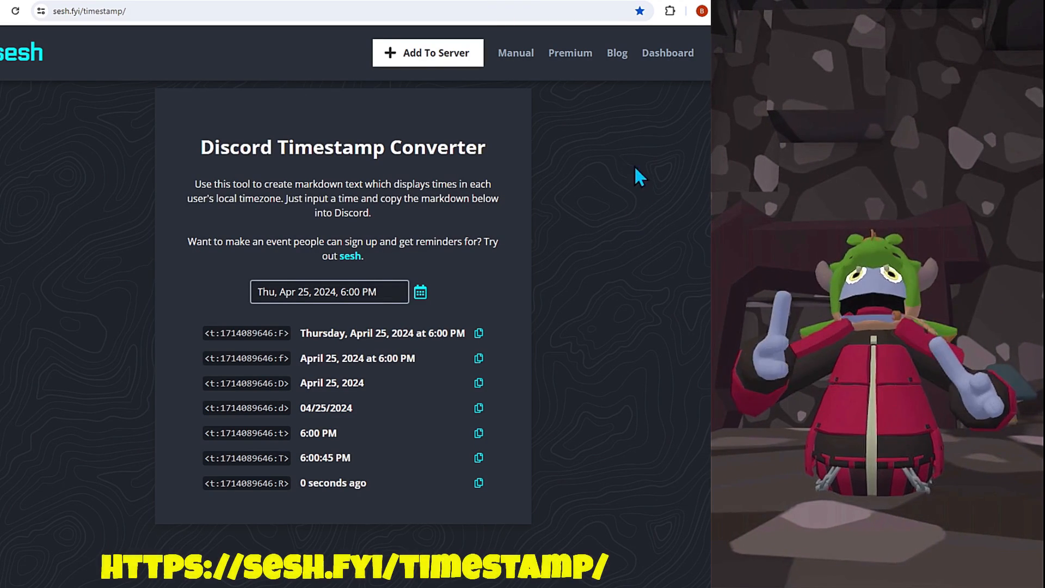
# Set the converter to Saturday, May 4, 2024 at 10:00 AM and copy the full-date timestamp code.
pyautogui.click(420, 293)
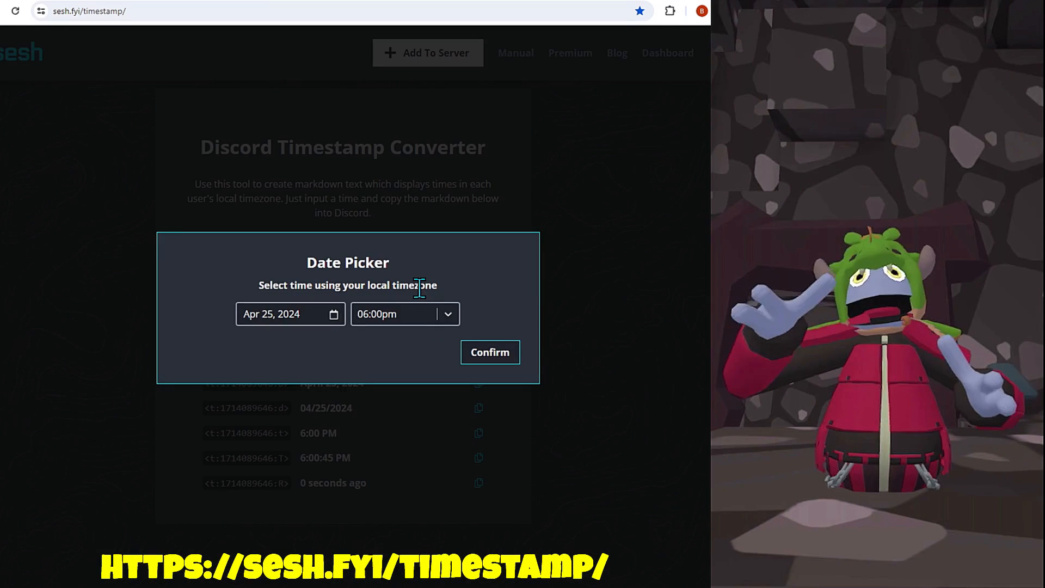
pyautogui.click(333, 314)
pyautogui.click(378, 340)
pyautogui.click(380, 390)
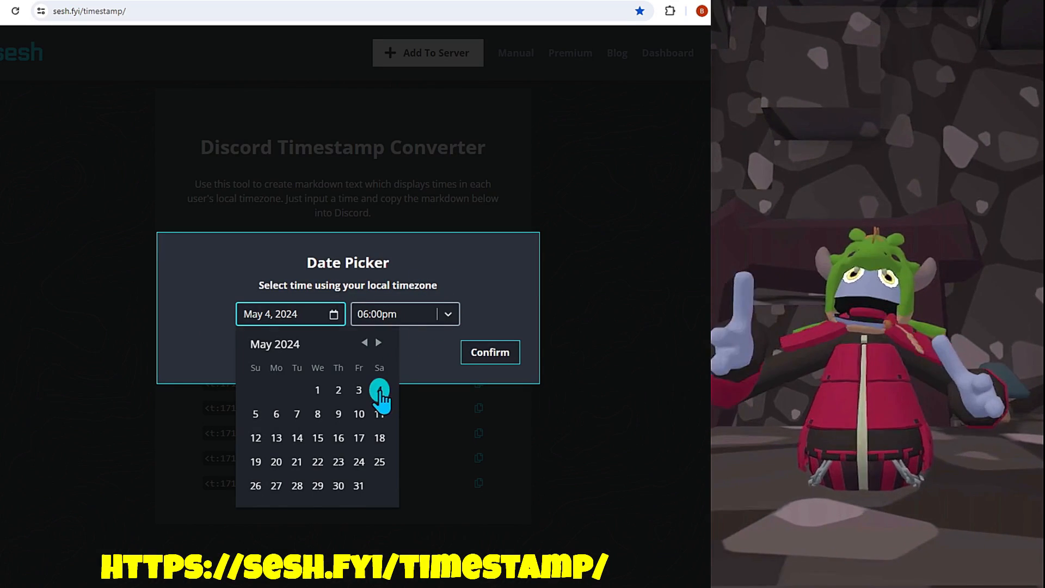
pyautogui.click(447, 313)
pyautogui.moveTo(455, 466); pyautogui.dragTo(455, 411)
pyautogui.scroll(-2, 431, 422)
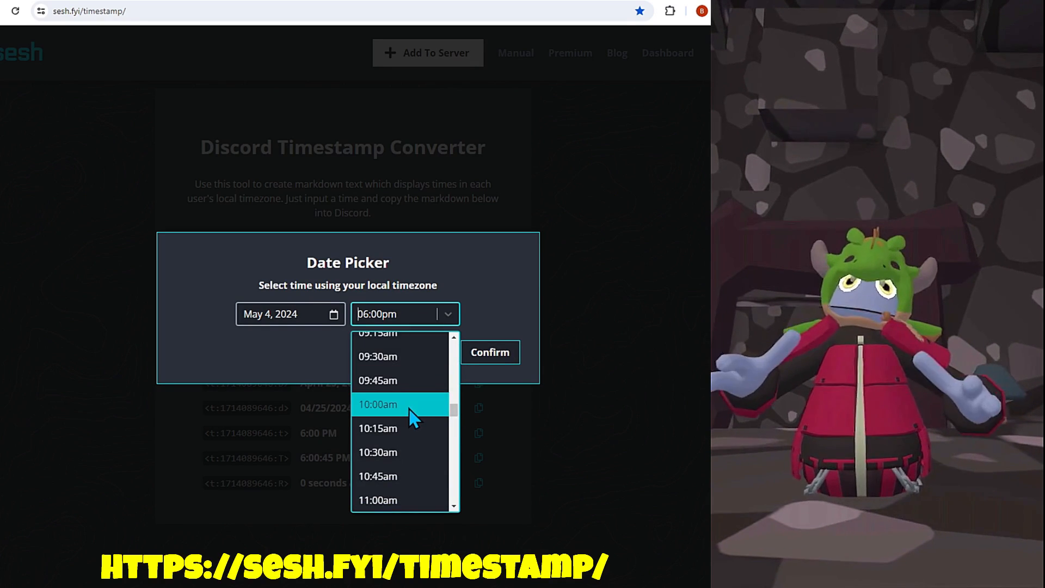
pyautogui.click(410, 408)
pyautogui.click(495, 357)
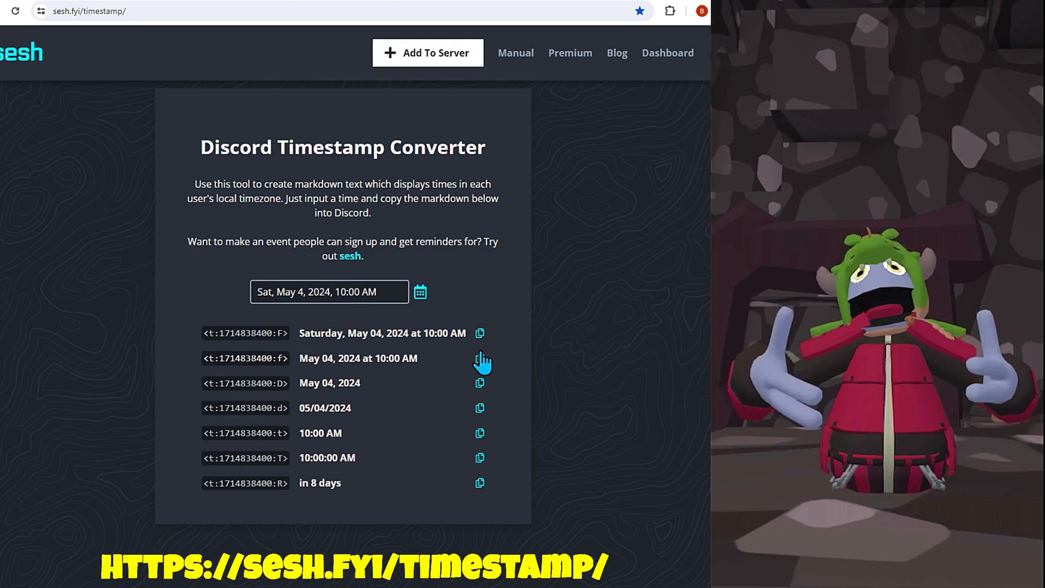
pyautogui.click(480, 334)
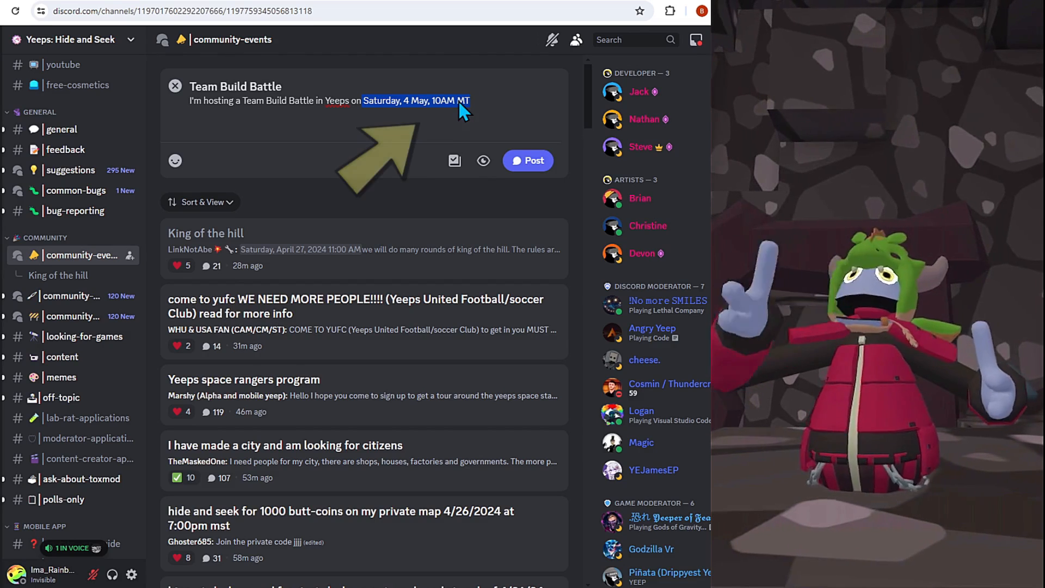
pyautogui.press('Left')
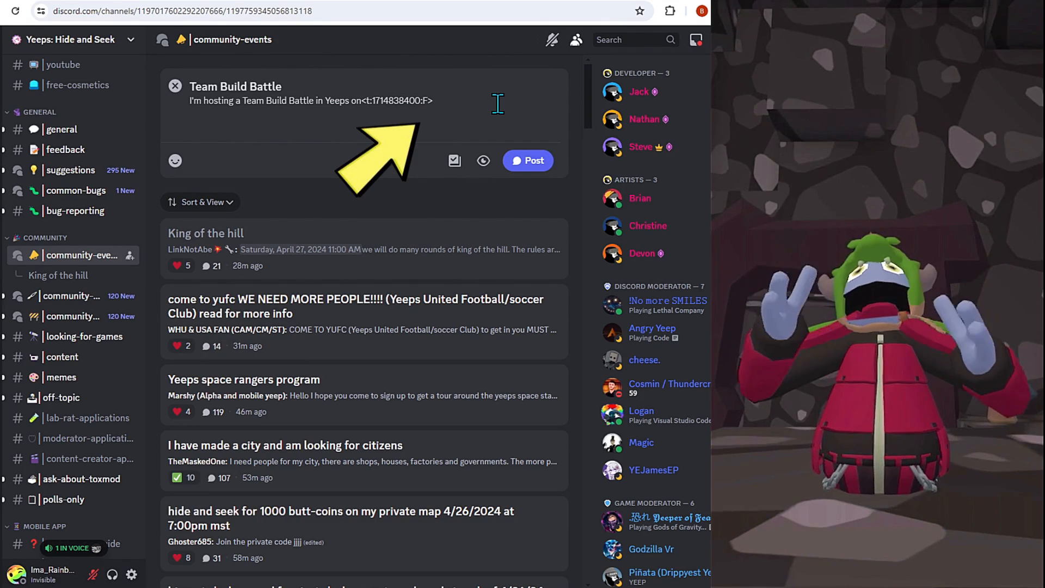
pyautogui.click(522, 163)
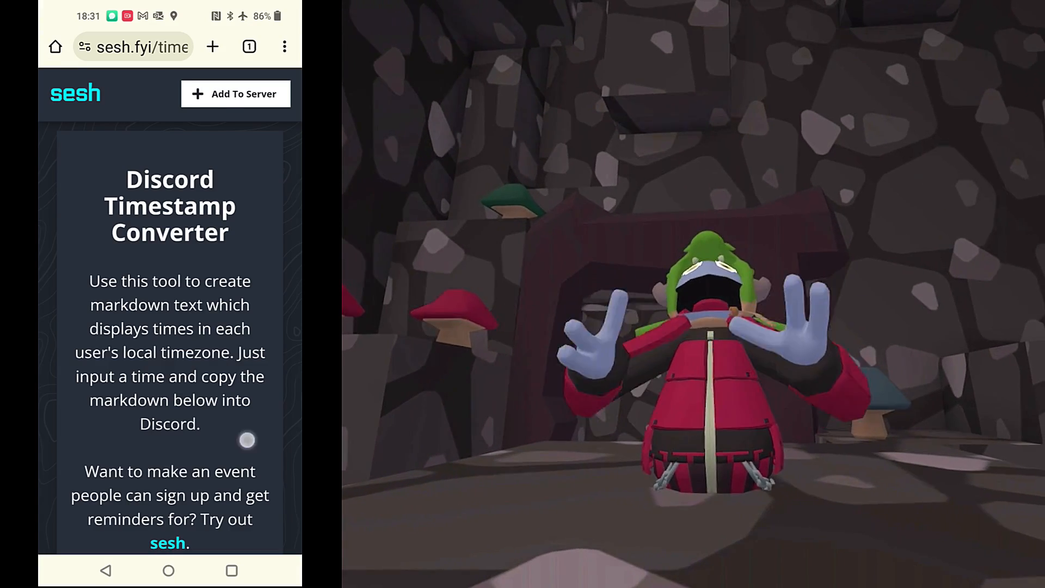
pyautogui.moveTo(247, 439)
pyautogui.mouseDown()
pyautogui.moveTo(241, 226)
pyautogui.moveTo(259, 85)
pyautogui.mouseUp()
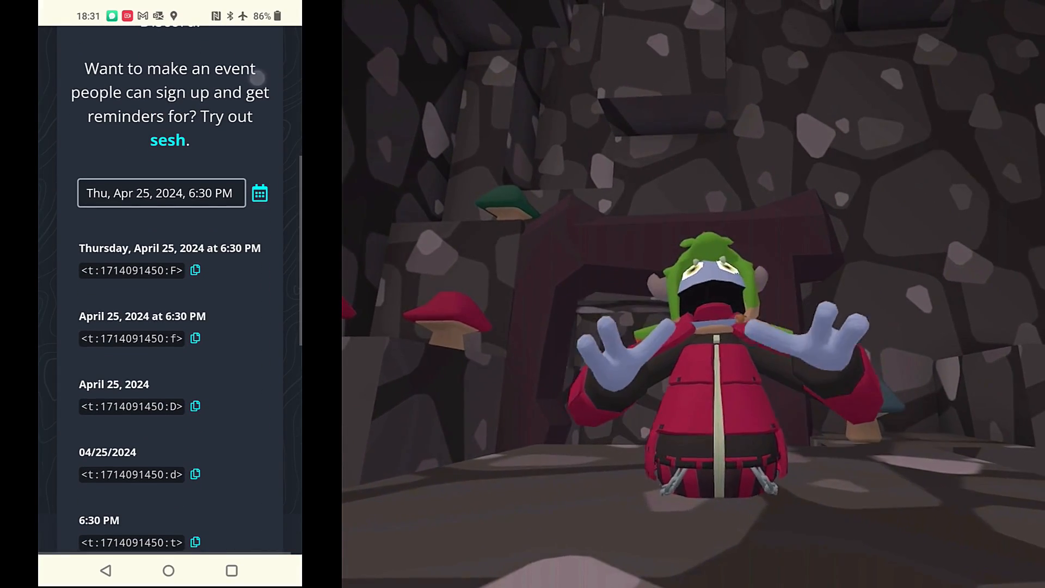
pyautogui.click(260, 192)
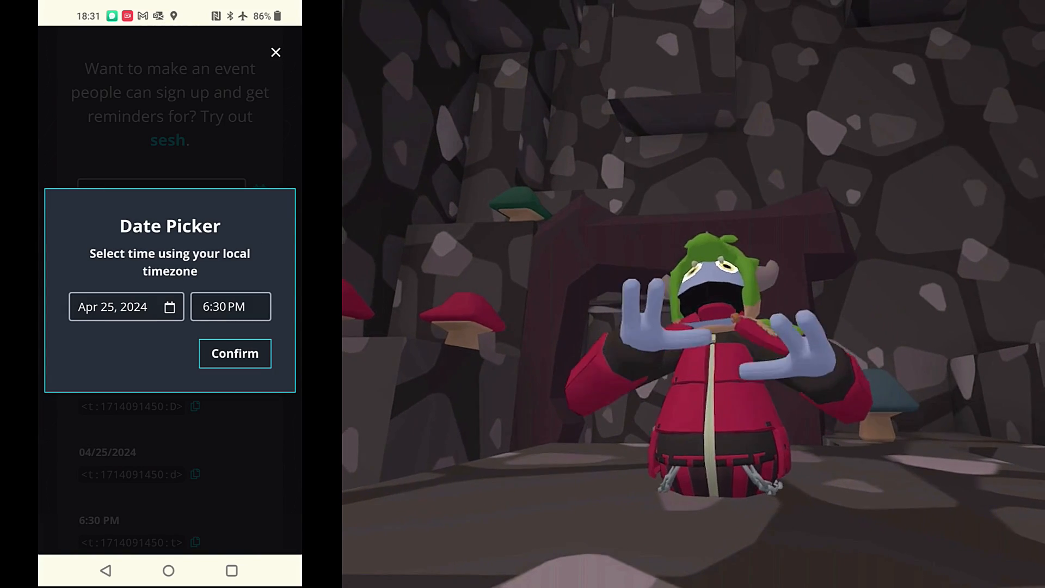
pyautogui.click(169, 306)
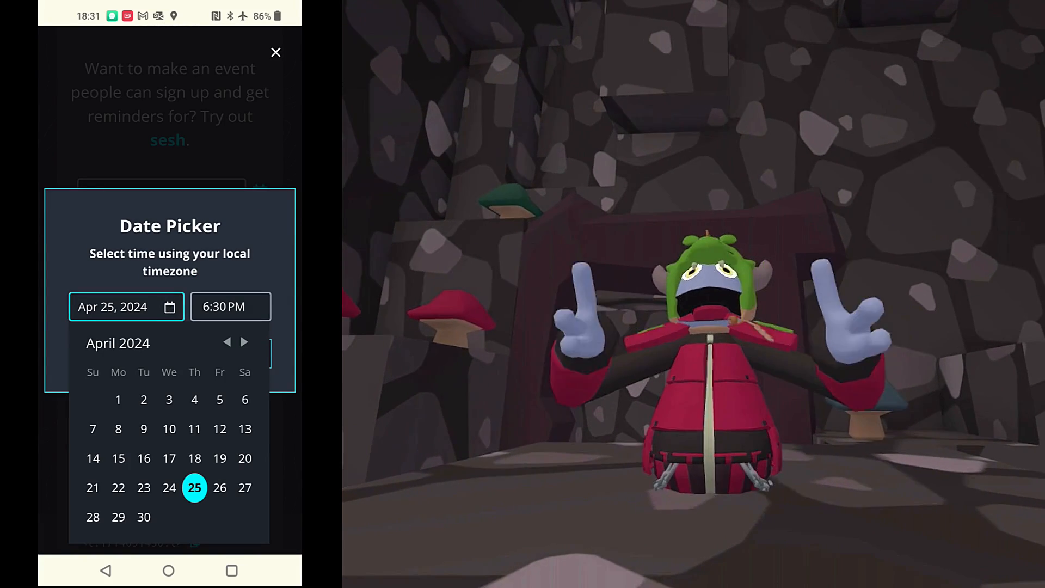
pyautogui.click(244, 342)
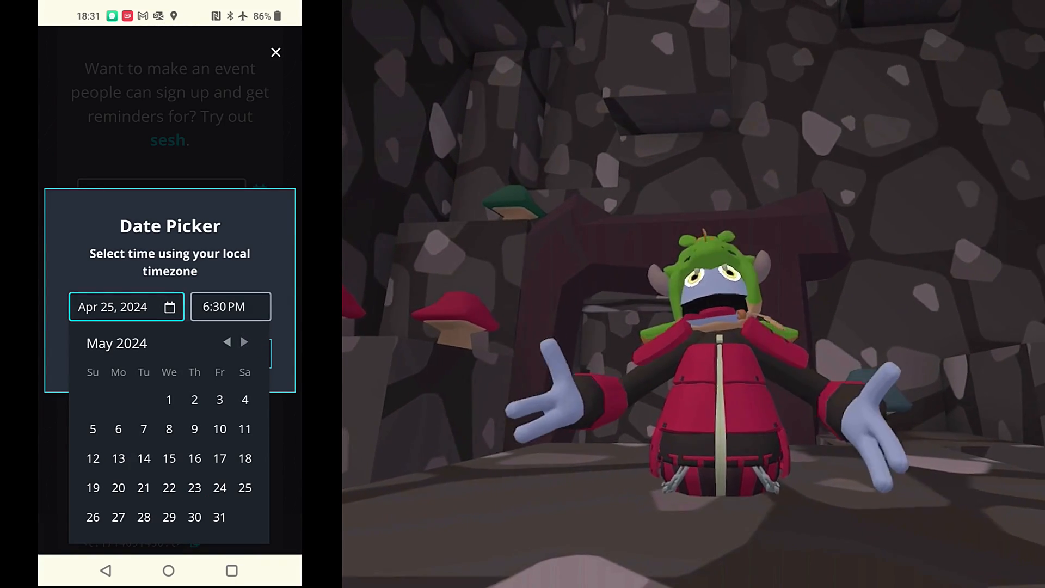
pyautogui.click(245, 399)
pyautogui.click(245, 306)
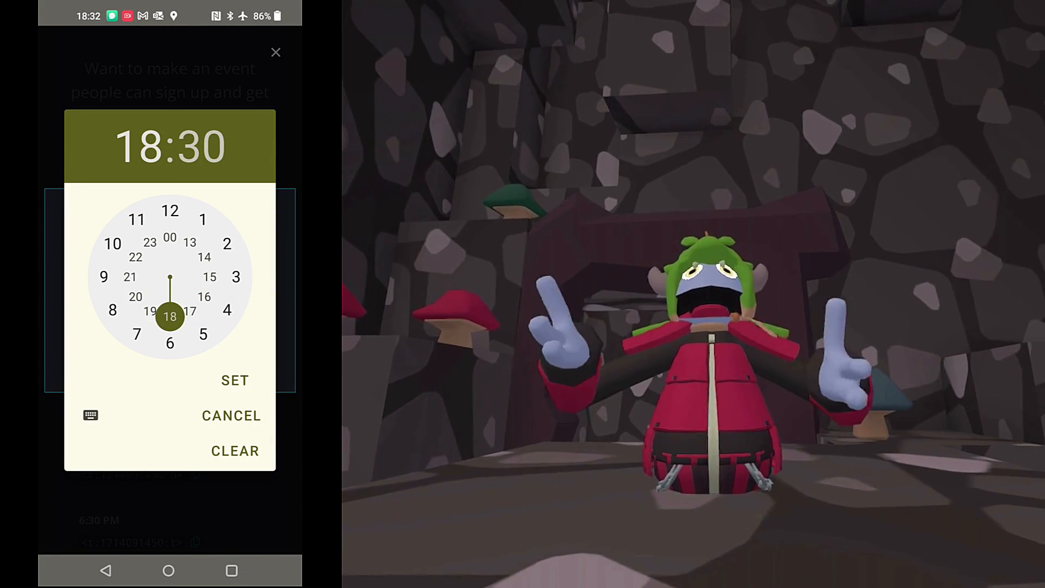
pyautogui.click(113, 243)
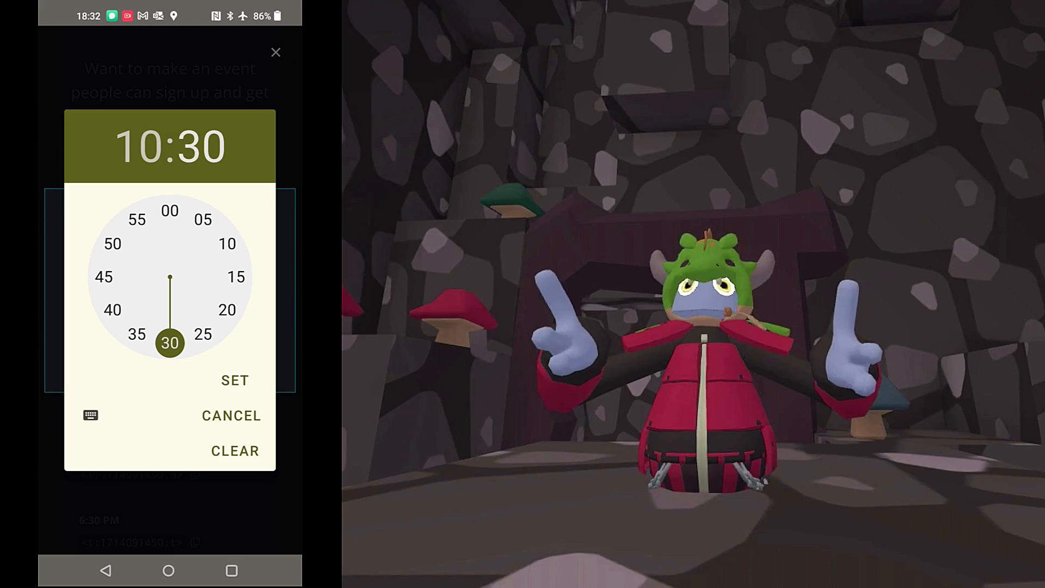
pyautogui.click(171, 211)
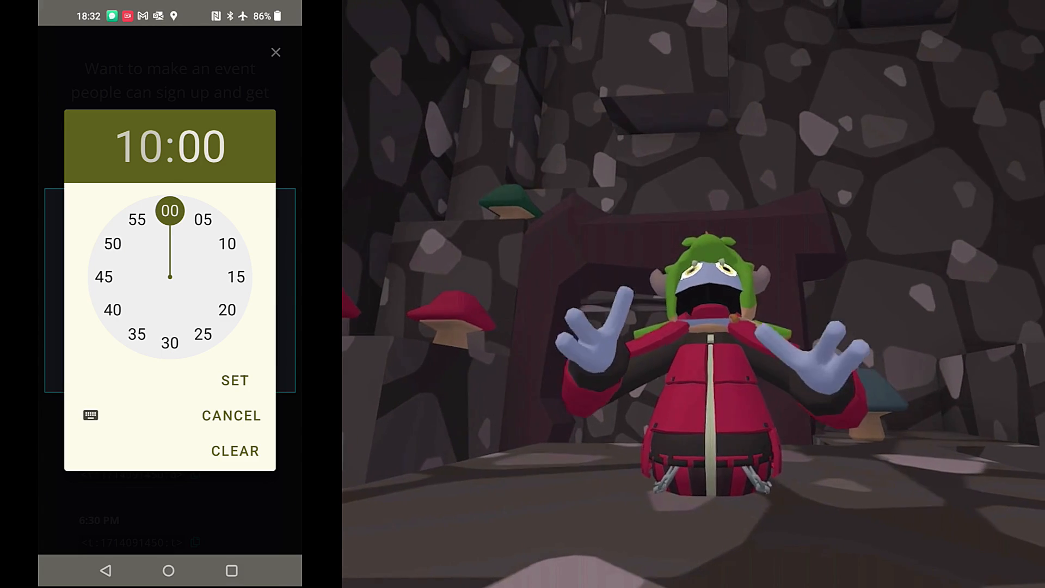
pyautogui.click(235, 380)
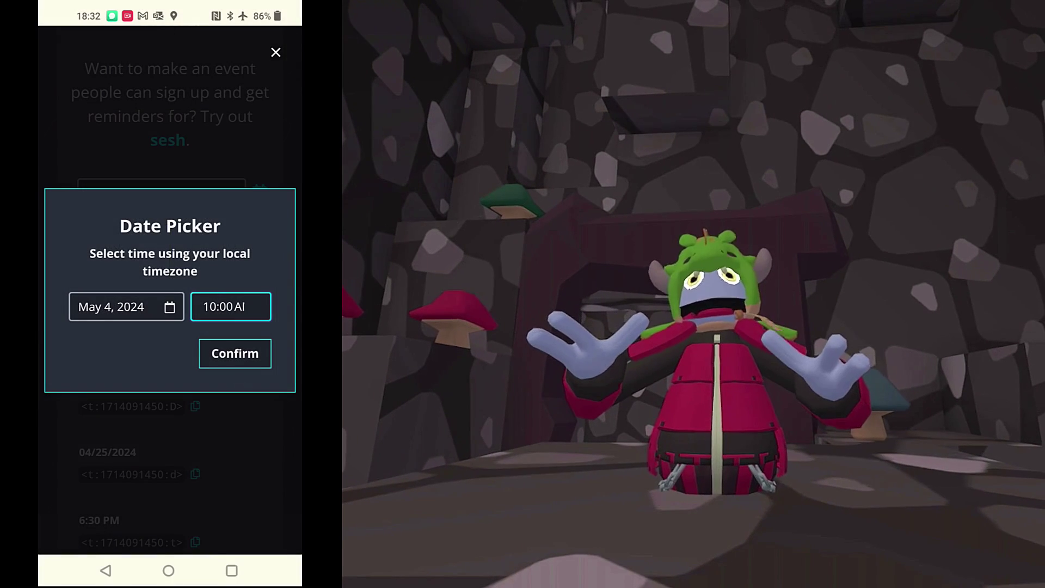
pyautogui.click(249, 349)
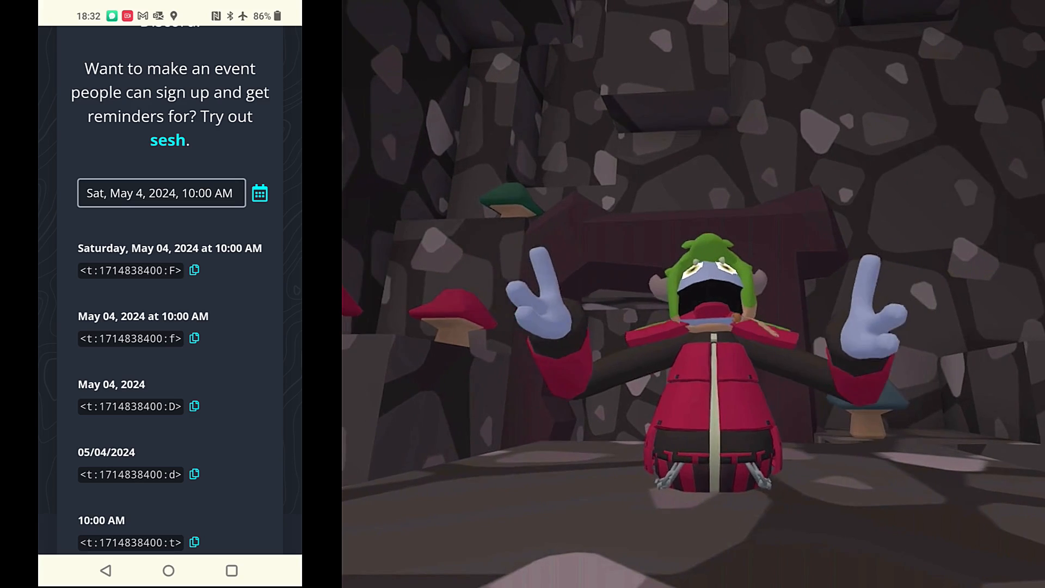
pyautogui.click(195, 269)
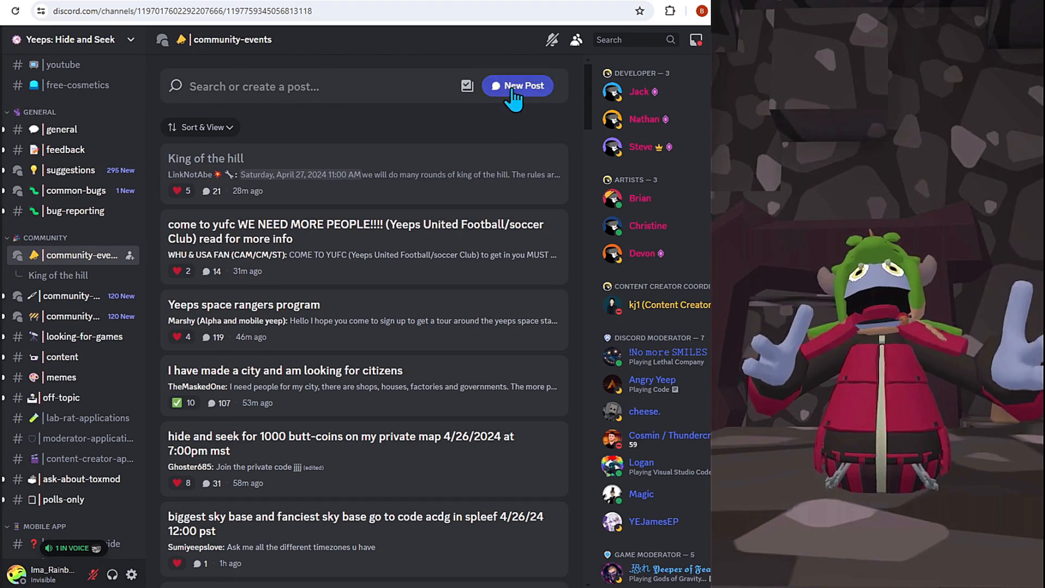
# Draft a new post 'Team Build Battle' reading "I'm hosting a Team Build Battle in Yeeps on Saturday, 4 May".
pyautogui.click(514, 84)
pyautogui.write('Team Bu')
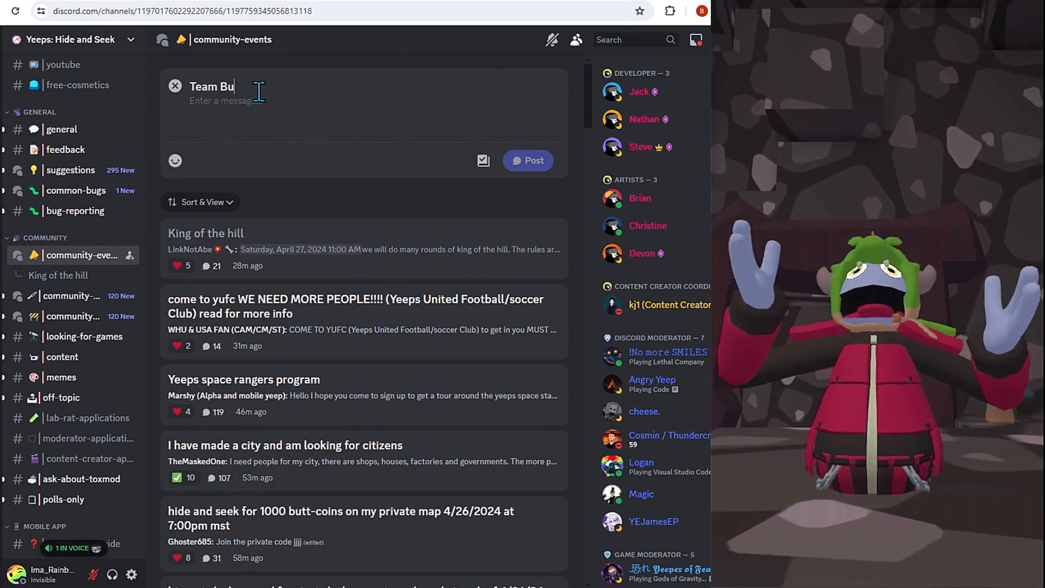
pyautogui.write('ild Battle')
pyautogui.click(258, 93)
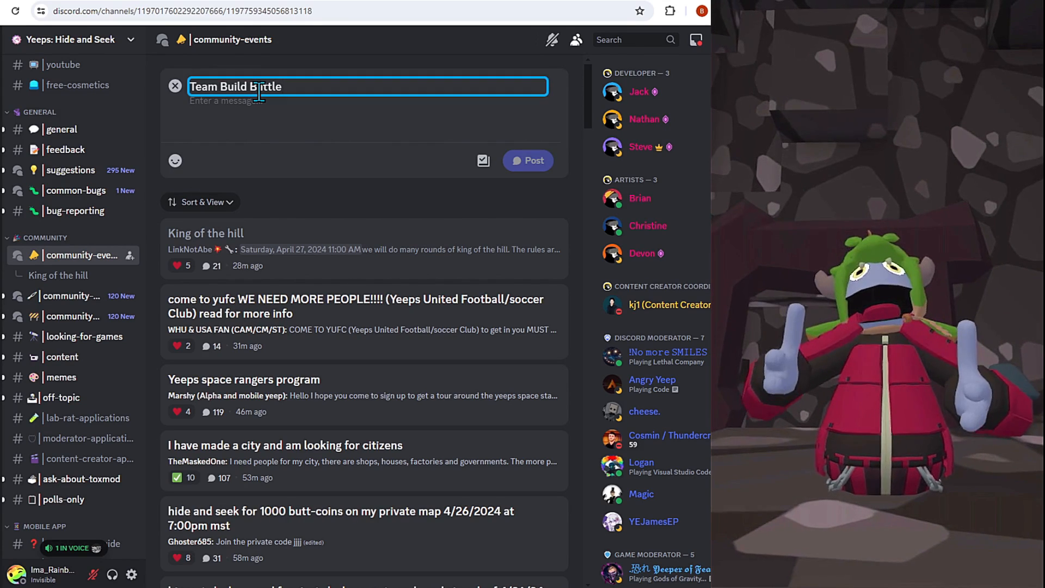
pyautogui.click(258, 100)
pyautogui.write("I'm hosting a")
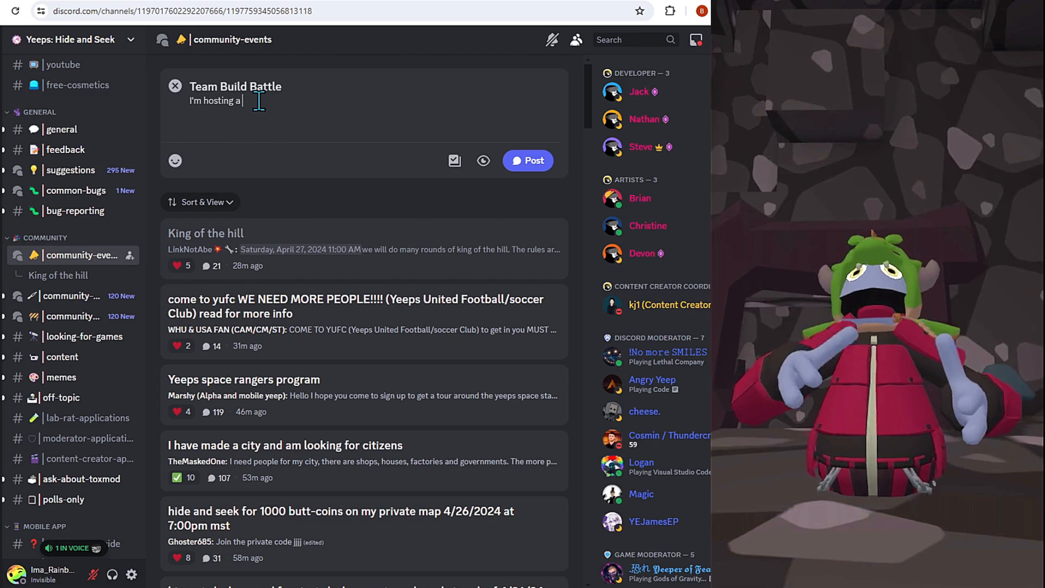
pyautogui.write('Team Build Battle in Yeeps on Saturday,')
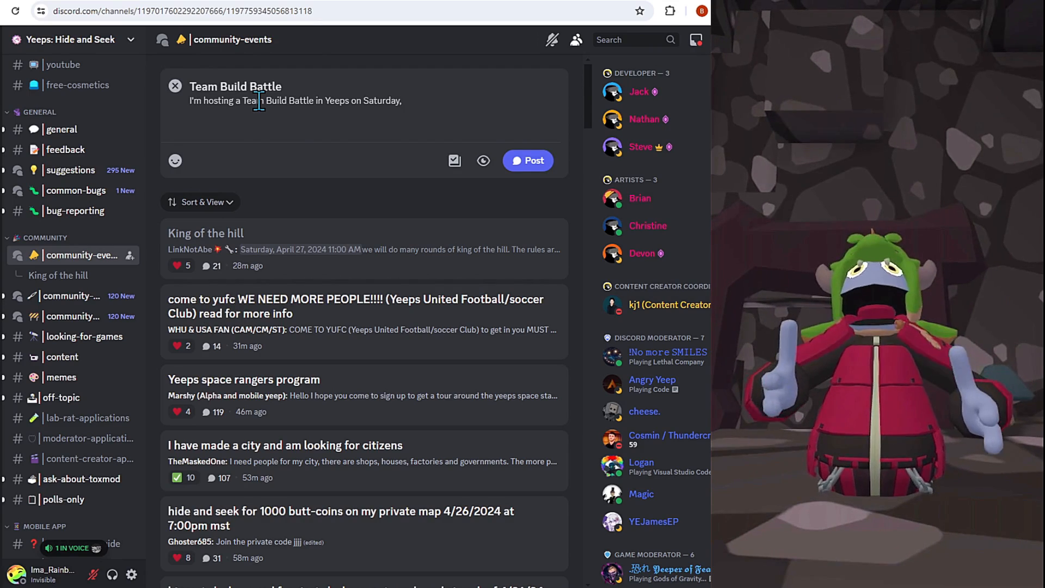
pyautogui.write(' 4 May')
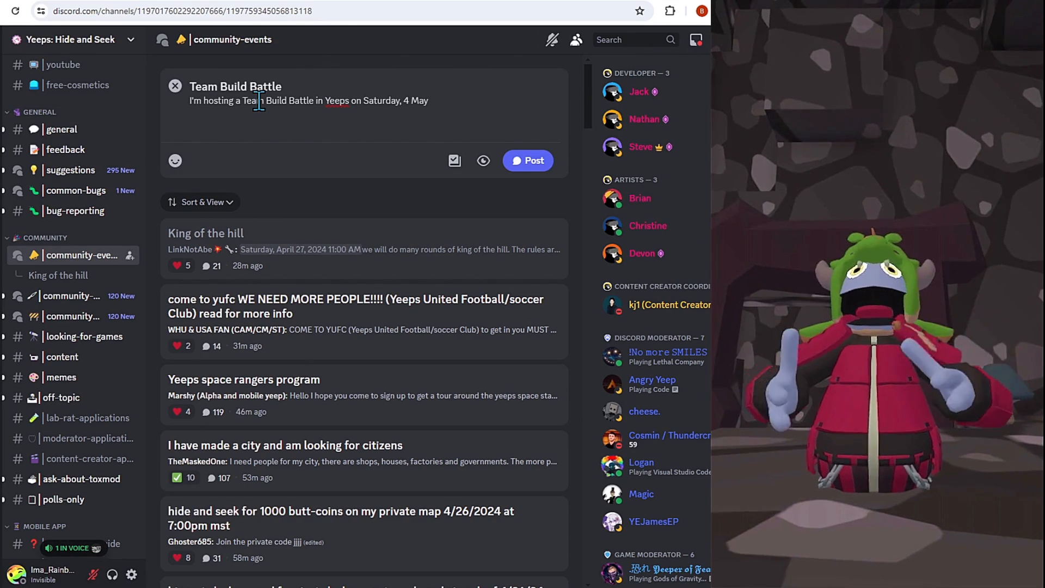